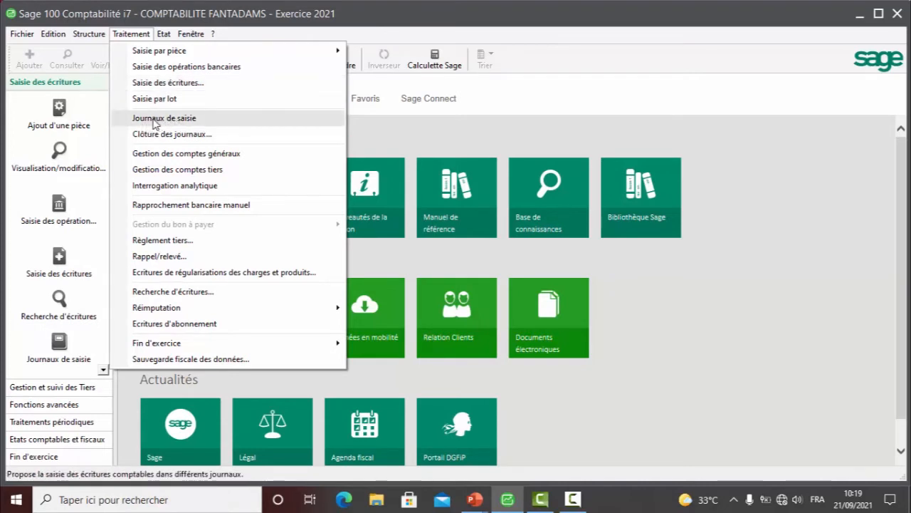
- Open the list of entry journals and maximize its window
{"action": "left_click", "coordinate": [156, 121]}
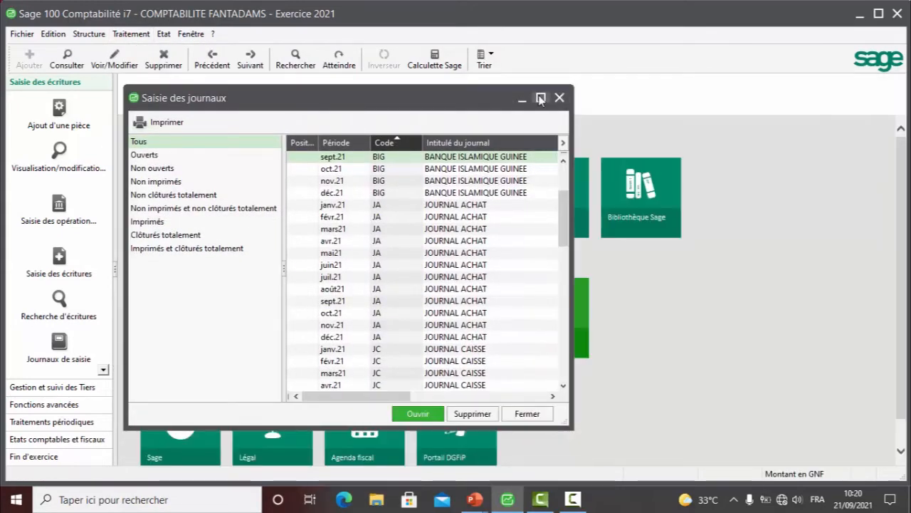
{"action": "left_click", "coordinate": [541, 98]}
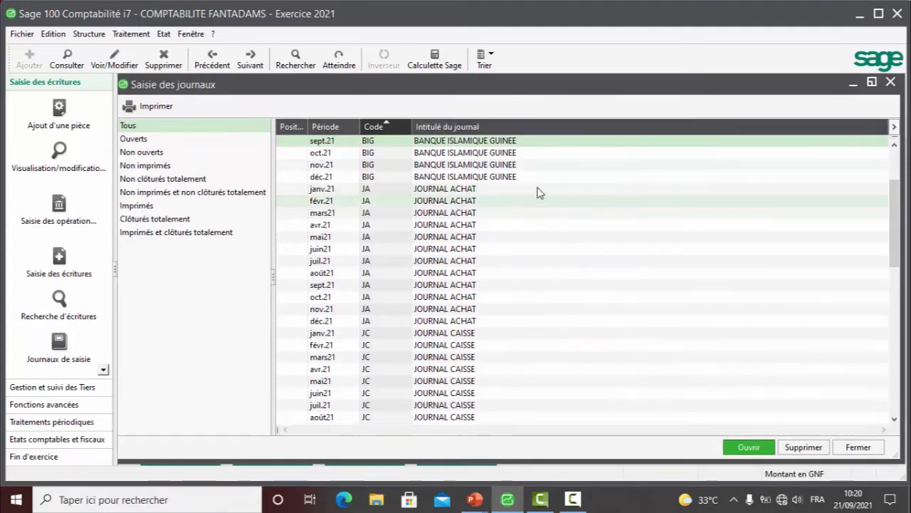
{"action": "scroll", "coordinate": [463, 232], "scroll_direction": "up", "scroll_amount": 3}
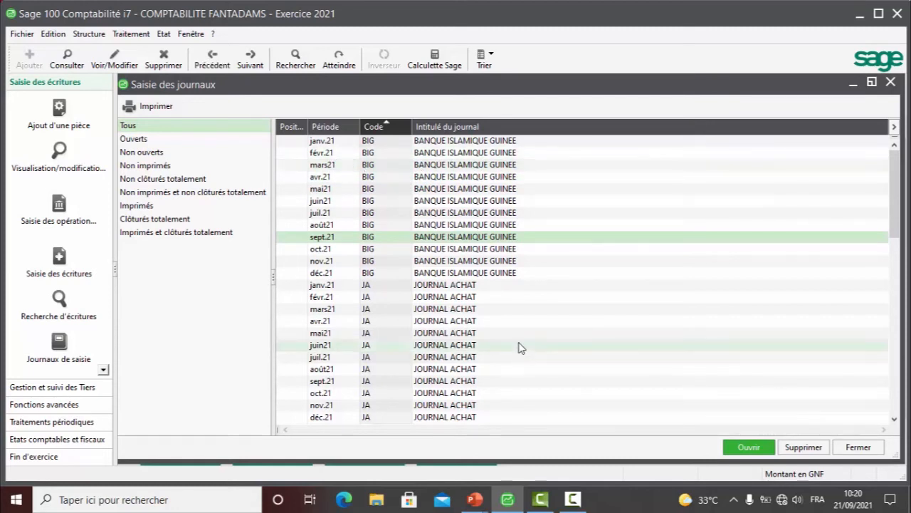
- Examine the journals available for each 2021 period, from the bank and purchase journals to cash, sales and opening balances
{"action": "scroll", "coordinate": [522, 345], "scroll_direction": "down", "scroll_amount": 1}
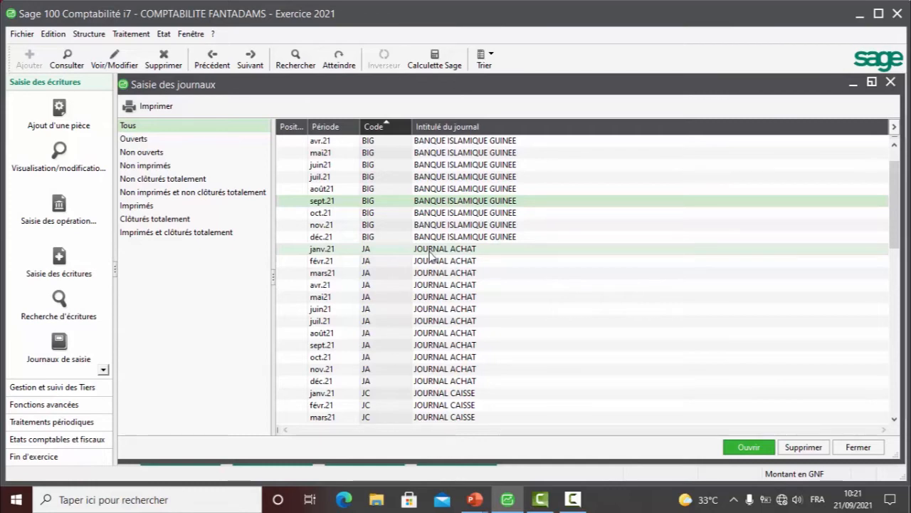
{"action": "mouse_move", "coordinate": [477, 502]}
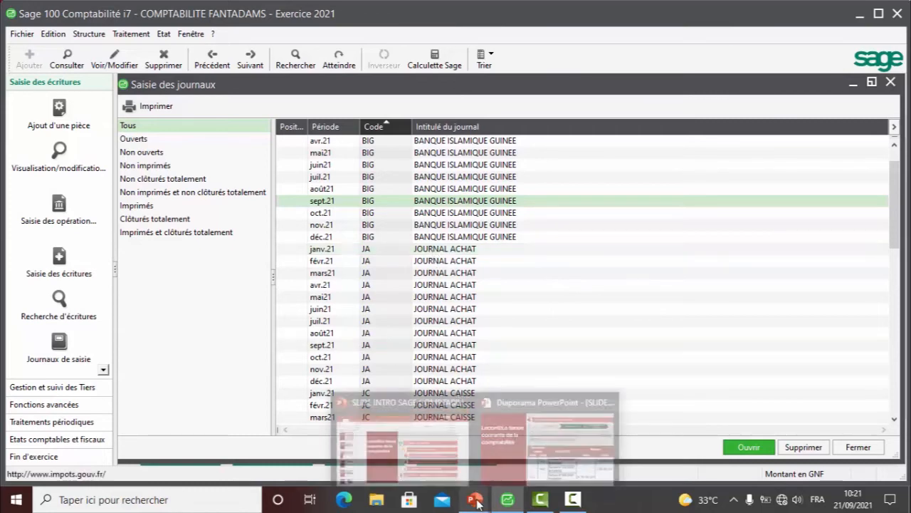
{"action": "mouse_move", "coordinate": [523, 464]}
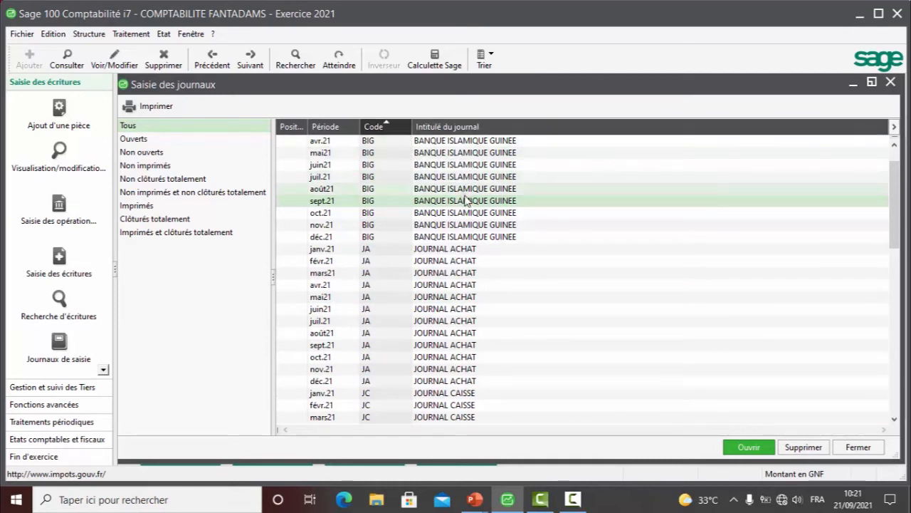
{"action": "scroll", "coordinate": [465, 200], "scroll_direction": "up", "scroll_amount": 1}
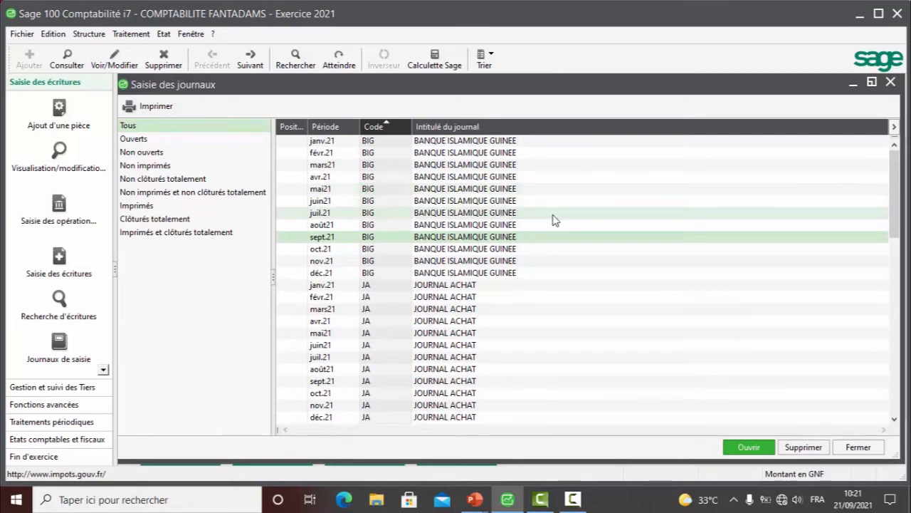
{"action": "scroll", "coordinate": [554, 220], "scroll_direction": "down", "scroll_amount": 1}
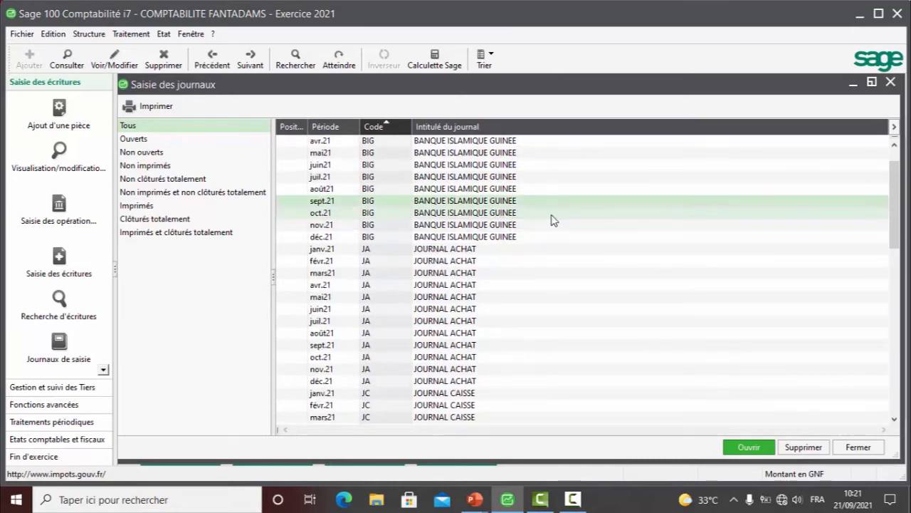
{"action": "scroll", "coordinate": [554, 220], "scroll_direction": "down", "scroll_amount": 13}
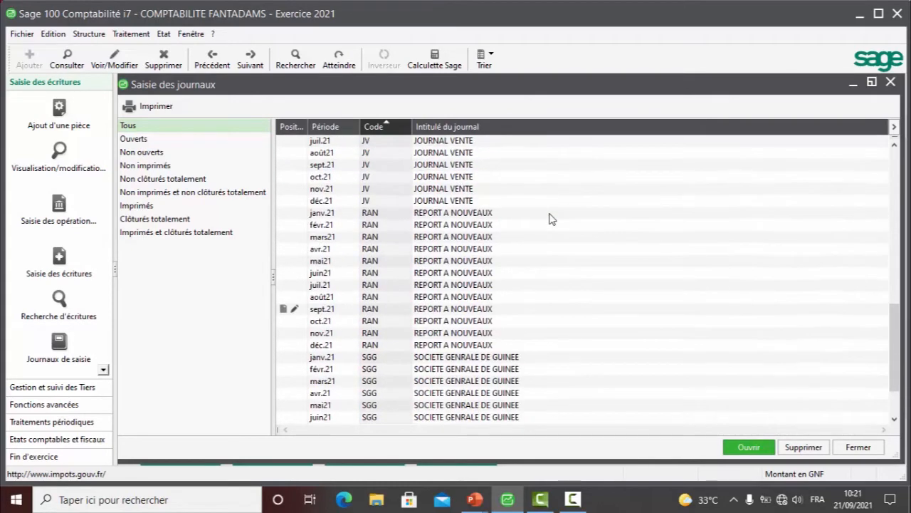
{"action": "scroll", "coordinate": [552, 219], "scroll_direction": "up", "scroll_amount": 3}
{"action": "scroll", "coordinate": [552, 219], "scroll_direction": "up", "scroll_amount": 4}
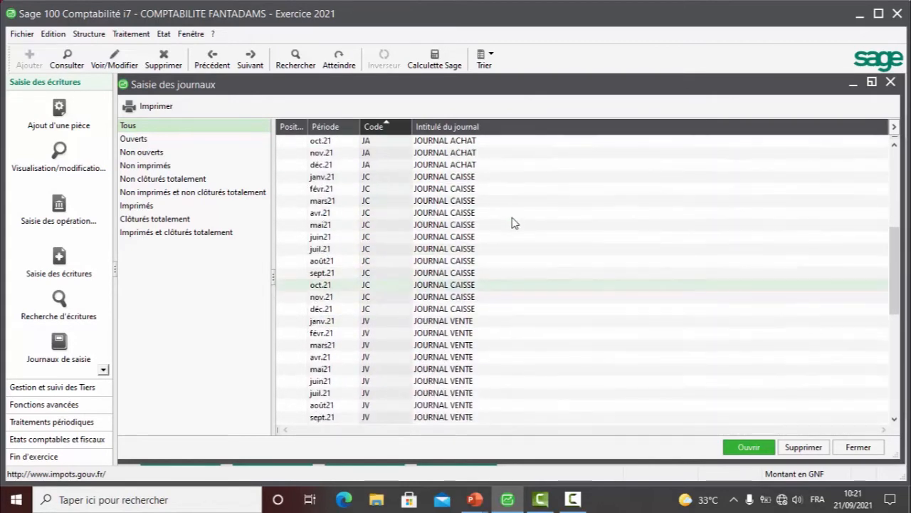
{"action": "scroll", "coordinate": [452, 196], "scroll_direction": "down", "scroll_amount": 1}
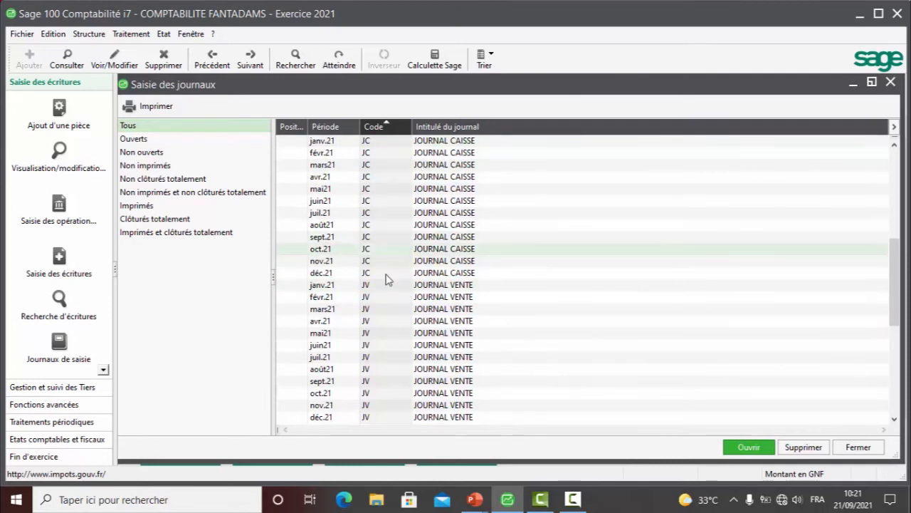
- Sort the journal list by Période and review the journals grouped under each month
{"action": "right_click", "coordinate": [641, 237]}
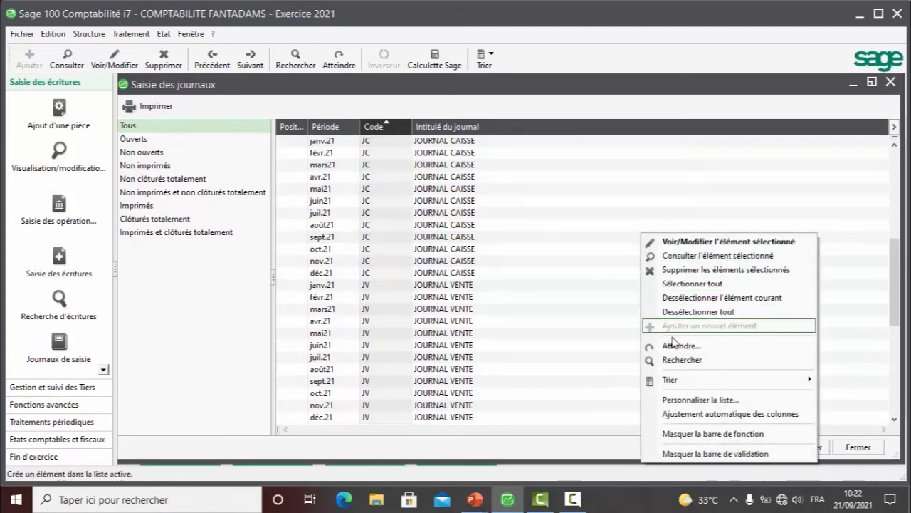
{"action": "mouse_move", "coordinate": [675, 382]}
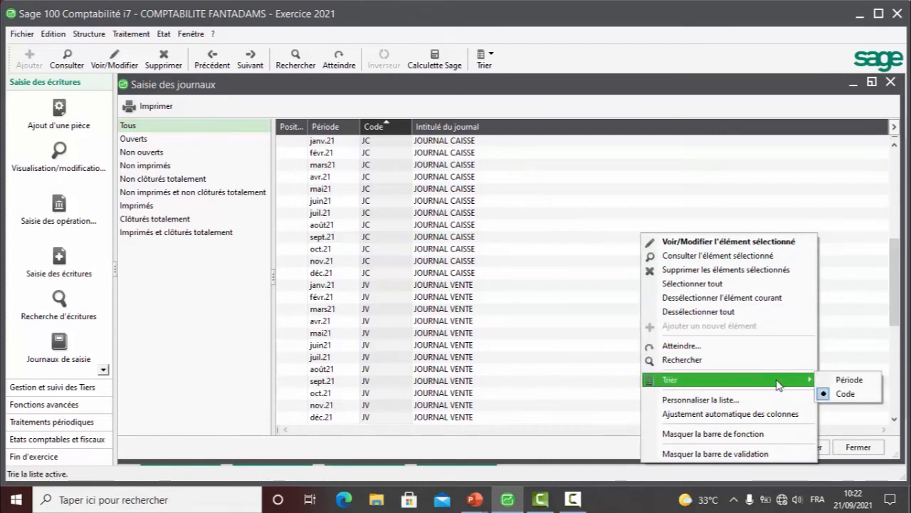
{"action": "left_click", "coordinate": [844, 381]}
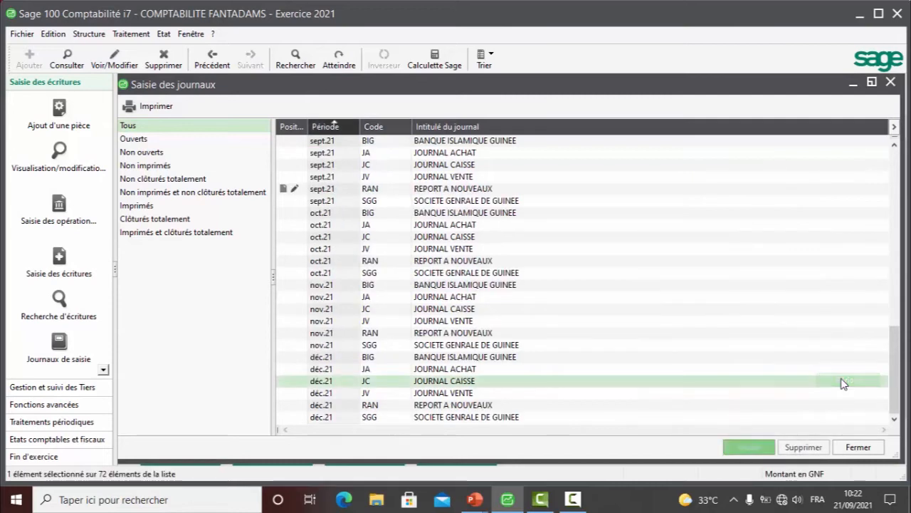
{"action": "scroll", "coordinate": [526, 216], "scroll_direction": "up", "scroll_amount": 12}
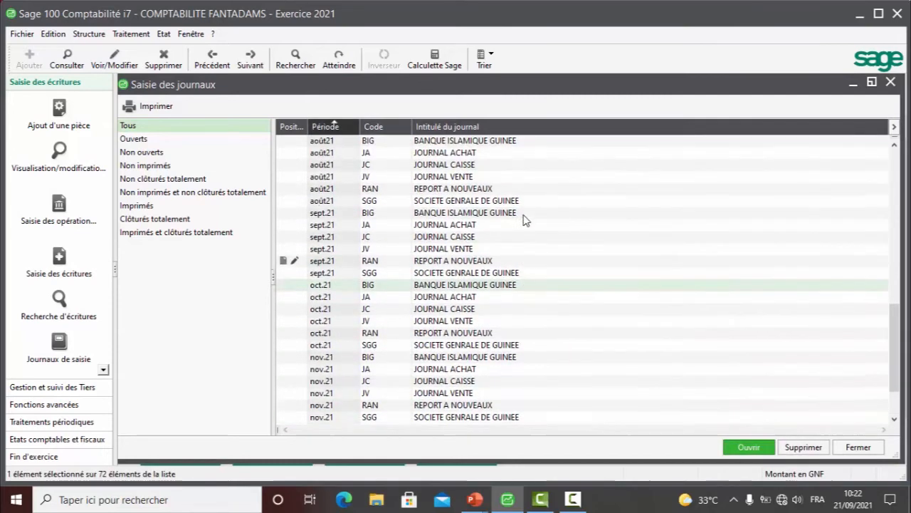
{"action": "scroll", "coordinate": [525, 216], "scroll_direction": "up", "scroll_amount": 4}
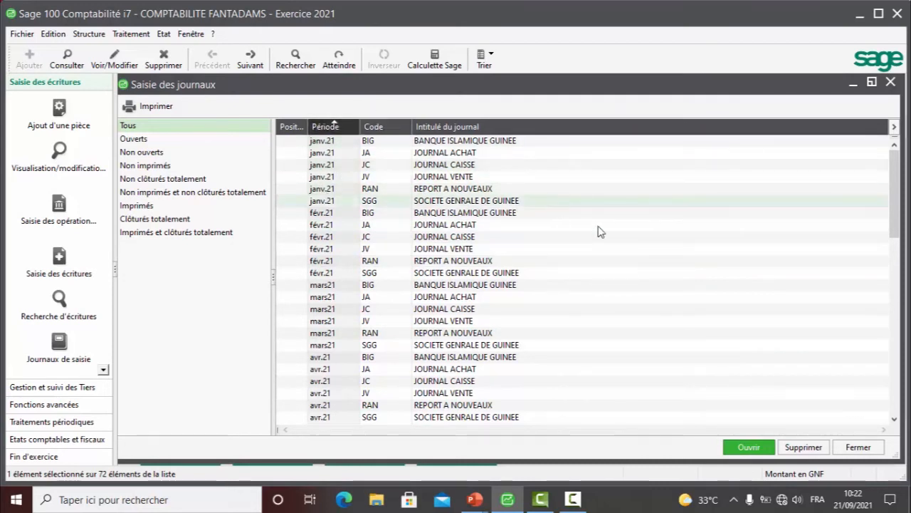
- Sort the journal list by Code
{"action": "right_click", "coordinate": [669, 276]}
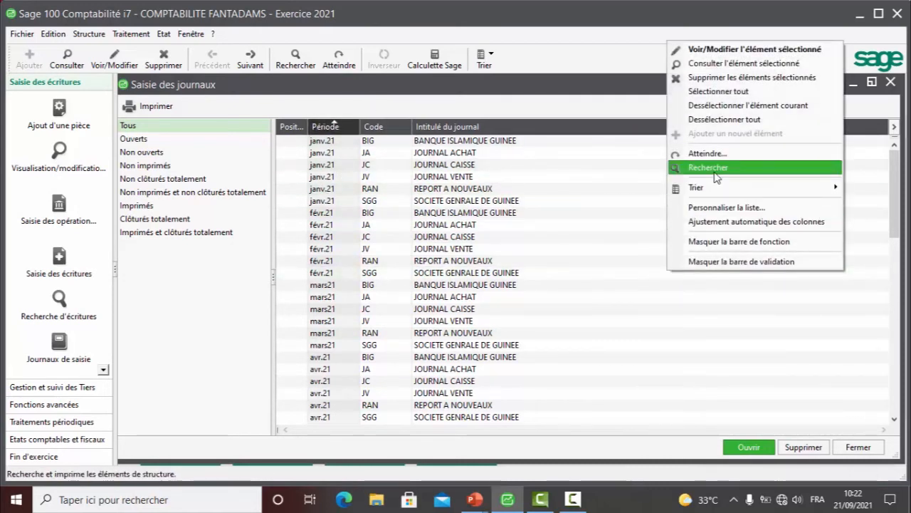
{"action": "mouse_move", "coordinate": [709, 186]}
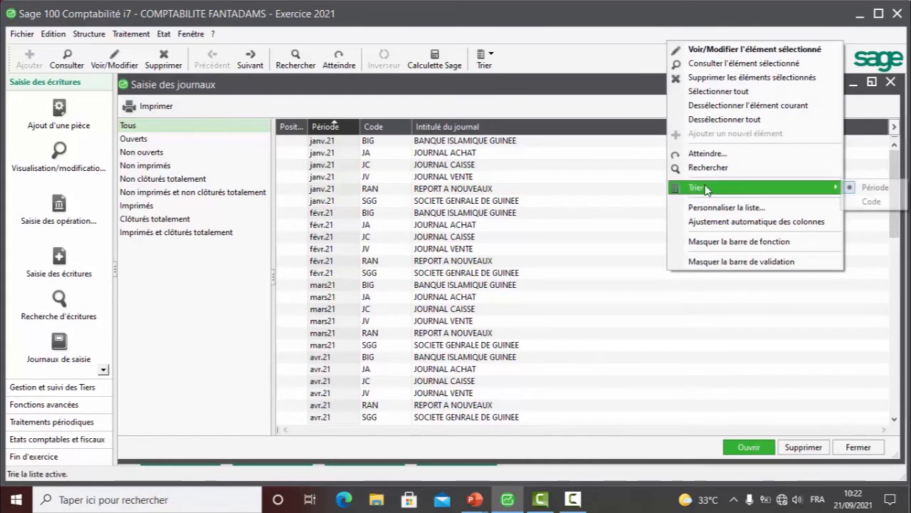
{"action": "left_click", "coordinate": [867, 202]}
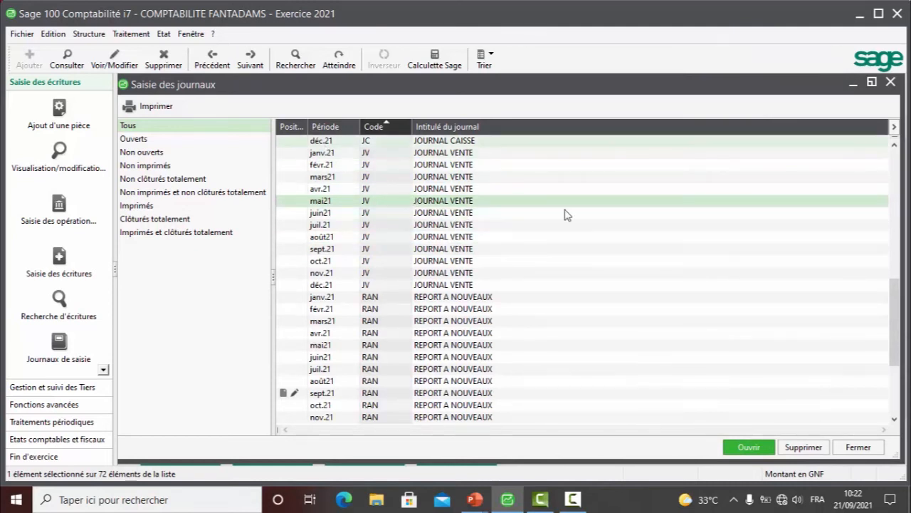
- Open the JOURNAL VENTE (JV) for sept.21 and dismiss the fiscal backup notice
{"action": "scroll", "coordinate": [523, 190], "scroll_direction": "up", "scroll_amount": 1}
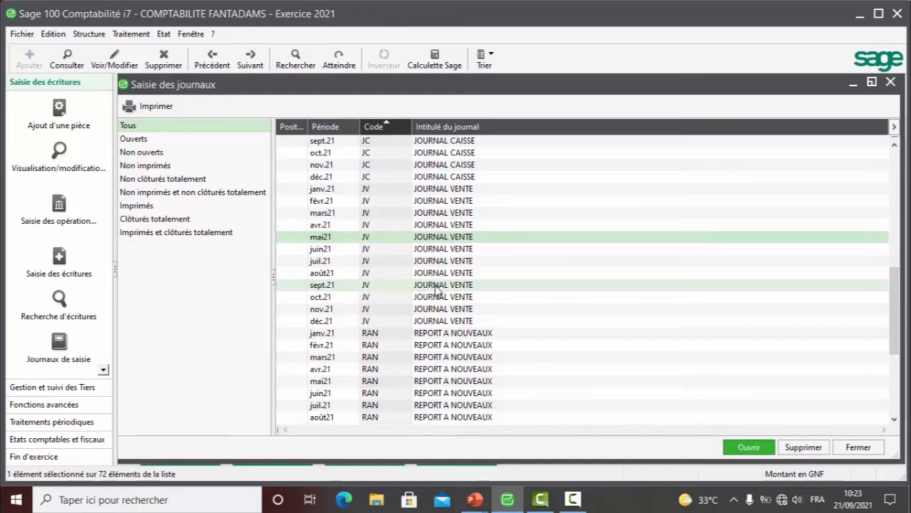
{"action": "left_click", "coordinate": [435, 287]}
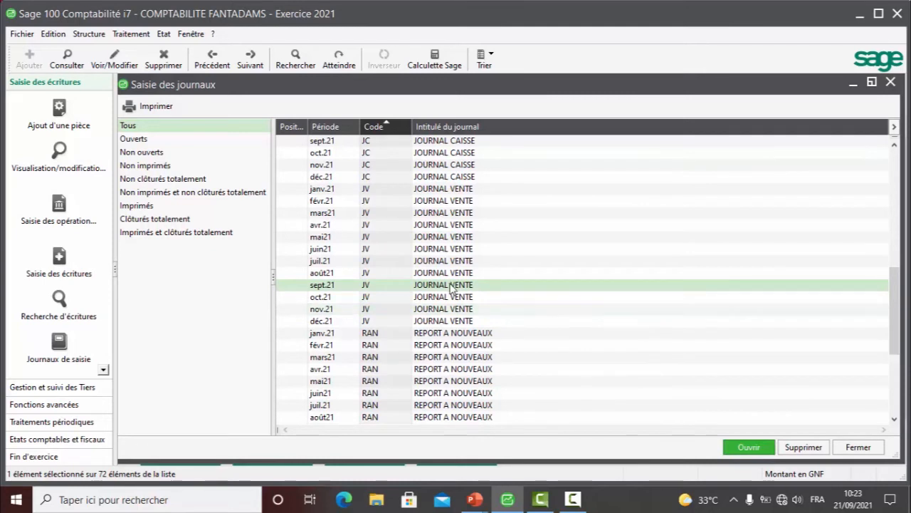
{"action": "double_click", "coordinate": [446, 285]}
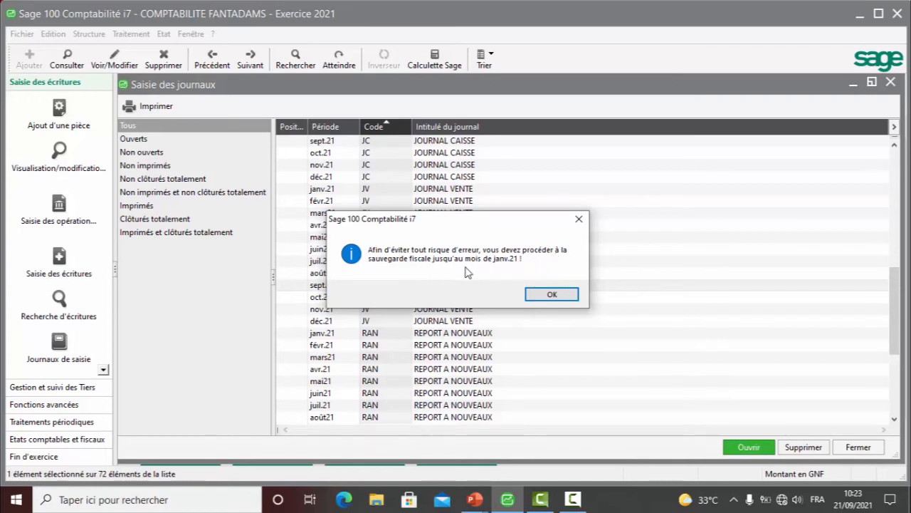
{"action": "left_click", "coordinate": [551, 295]}
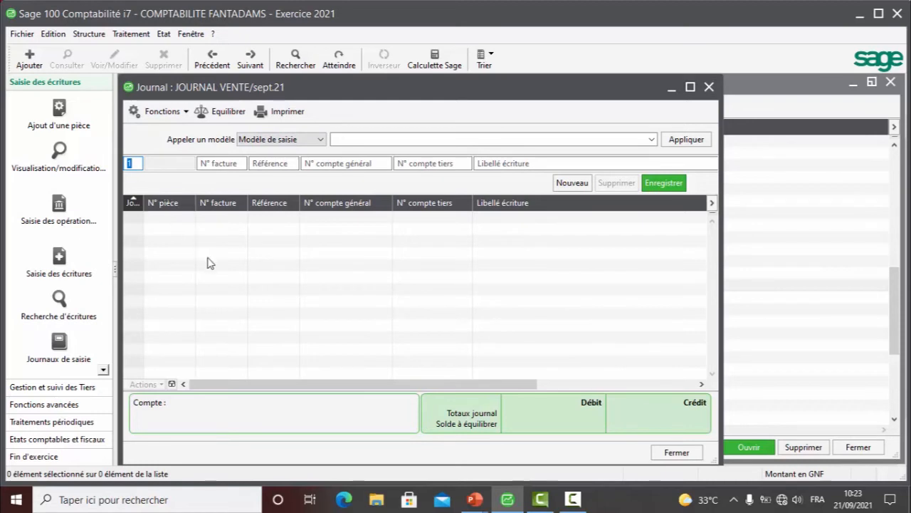
- Widen the Jour column slightly and set the day of the new entry line to 16
{"action": "left_click_drag", "start_coordinate": [143, 203], "coordinate": [156, 202]}
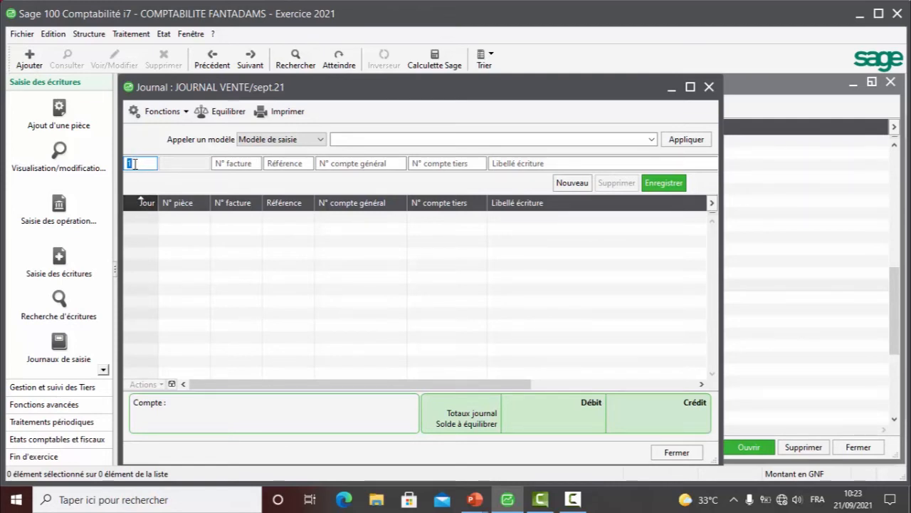
{"action": "type", "text": "1"}
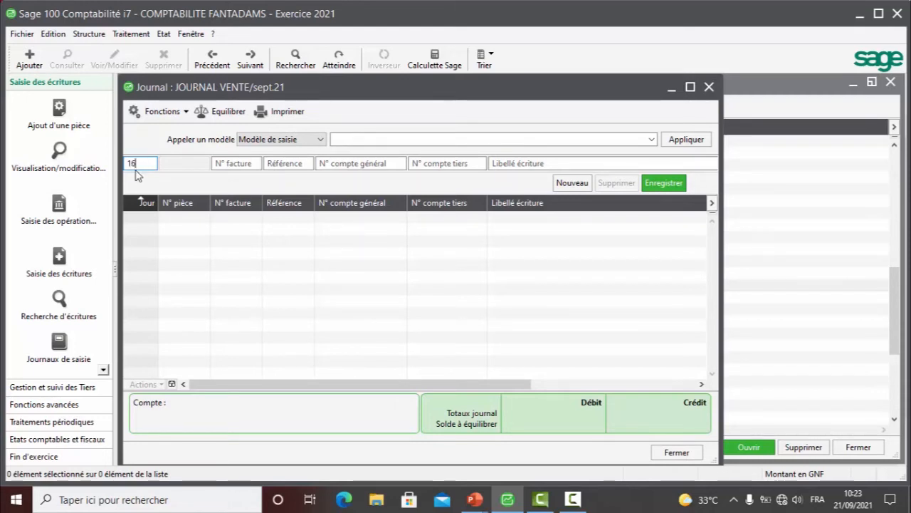
{"action": "type", "text": "6"}
- Check the invoice on the PowerPoint slide, return to Sage 100 Comptabilité and set the entry's invoice number to 248
{"action": "left_click", "coordinate": [250, 164]}
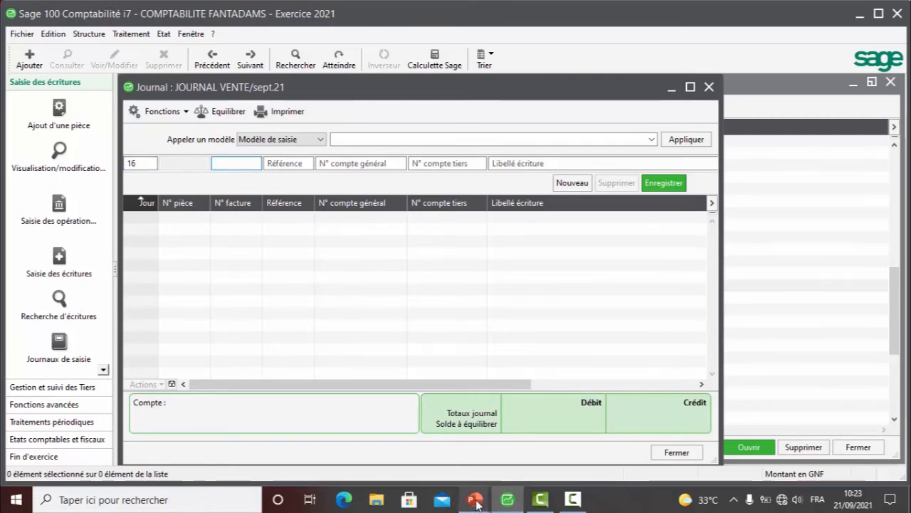
{"action": "mouse_move", "coordinate": [476, 502]}
{"action": "mouse_move", "coordinate": [538, 467]}
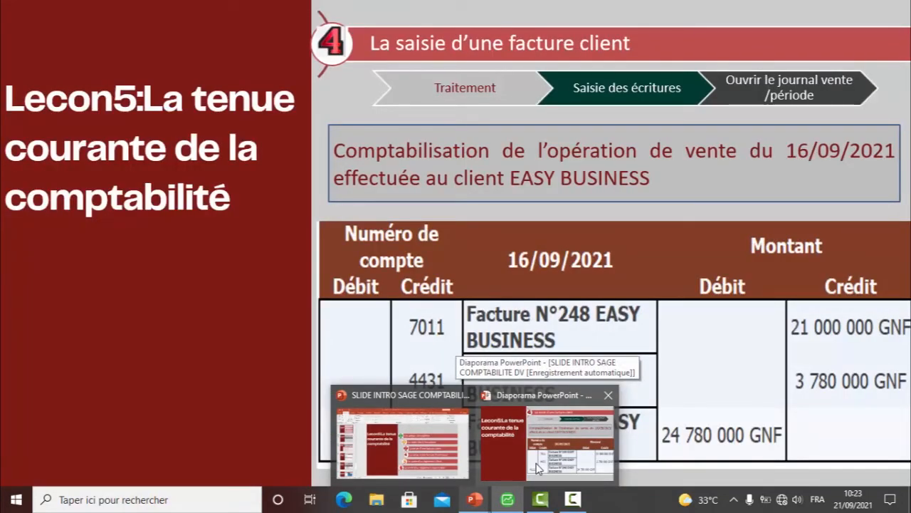
{"action": "left_click", "coordinate": [508, 499]}
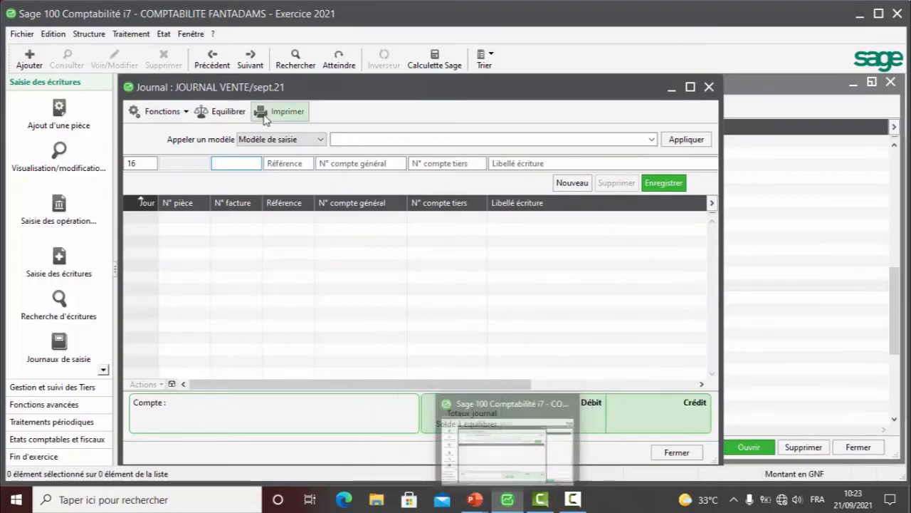
{"action": "type", "text": "248"}
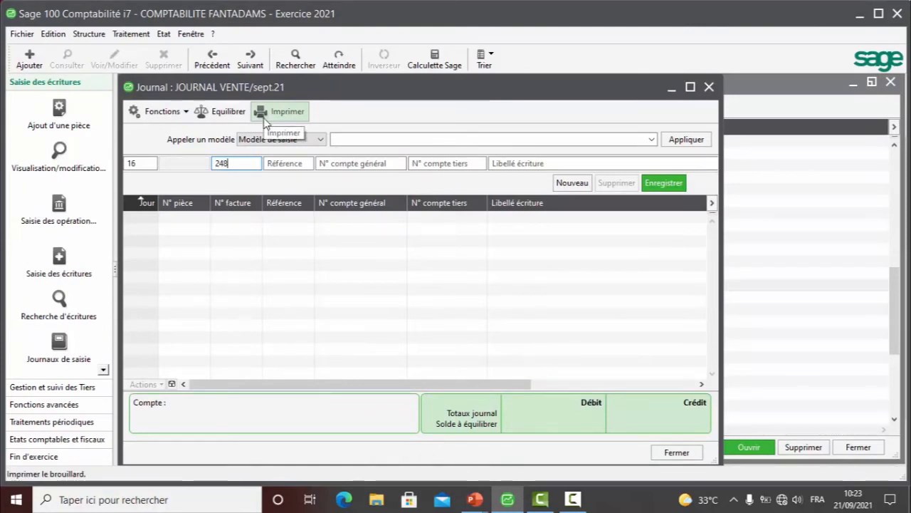
- Check the sales account on the PowerPoint slide, return to Sage 100 Comptabilité and set the entry's general account to 70110000 Vente de marchandises
{"action": "left_click", "coordinate": [341, 164]}
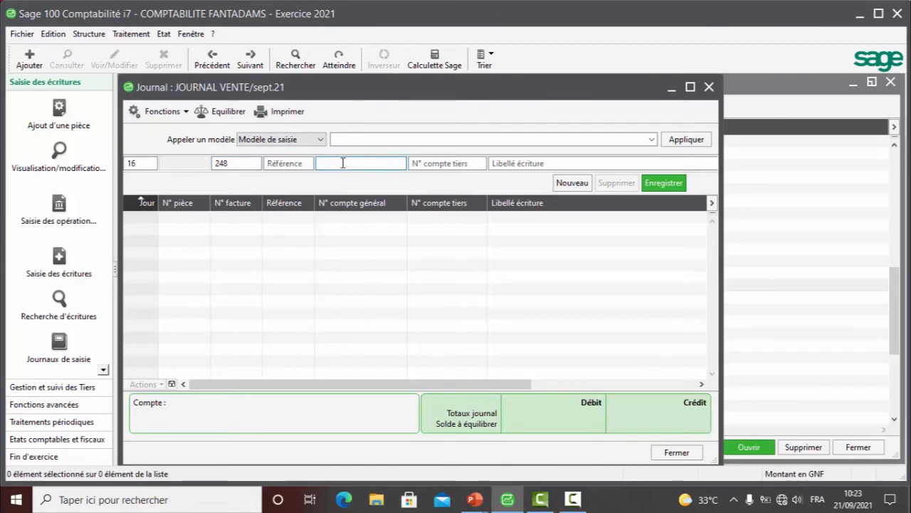
{"action": "mouse_move", "coordinate": [474, 499]}
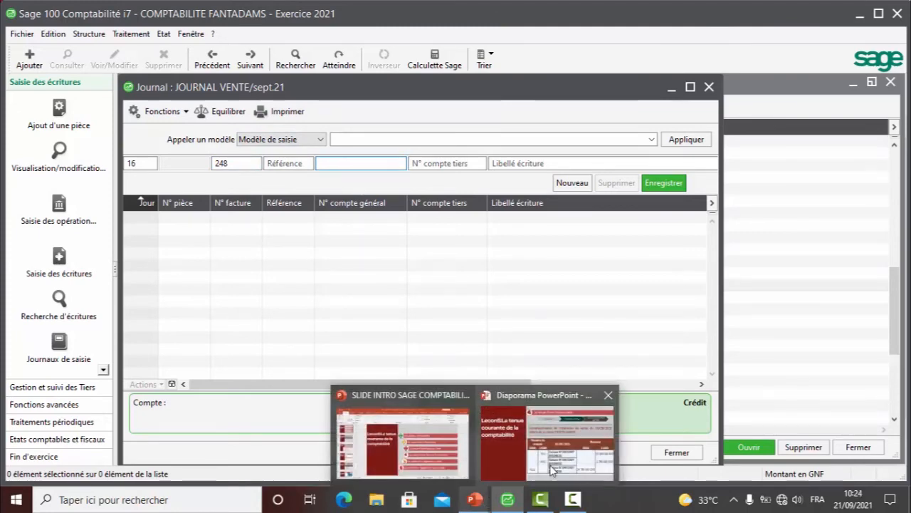
{"action": "mouse_move", "coordinate": [553, 470]}
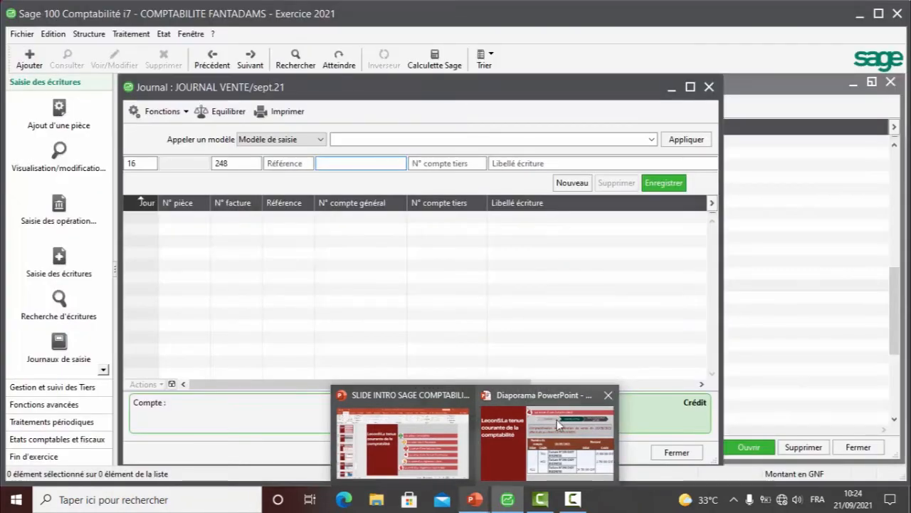
{"action": "left_click", "coordinate": [557, 420]}
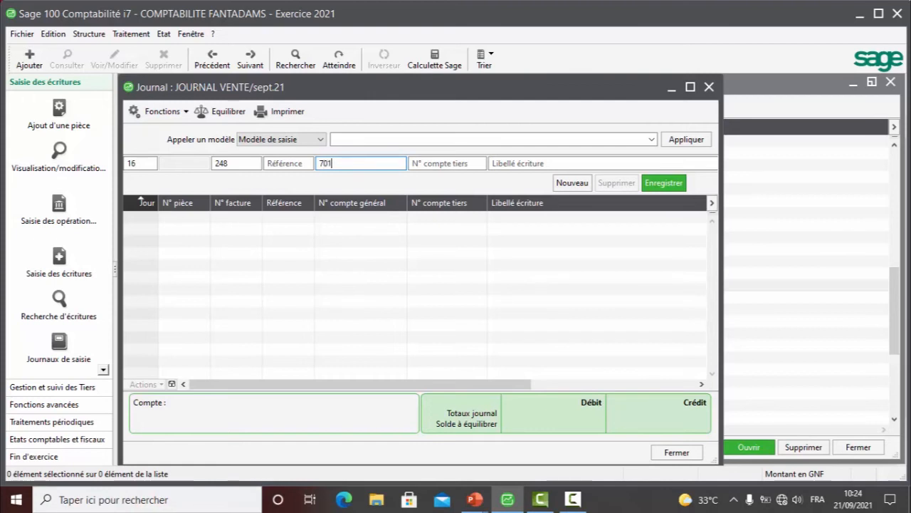
{"action": "key", "text": "BackSpace"}
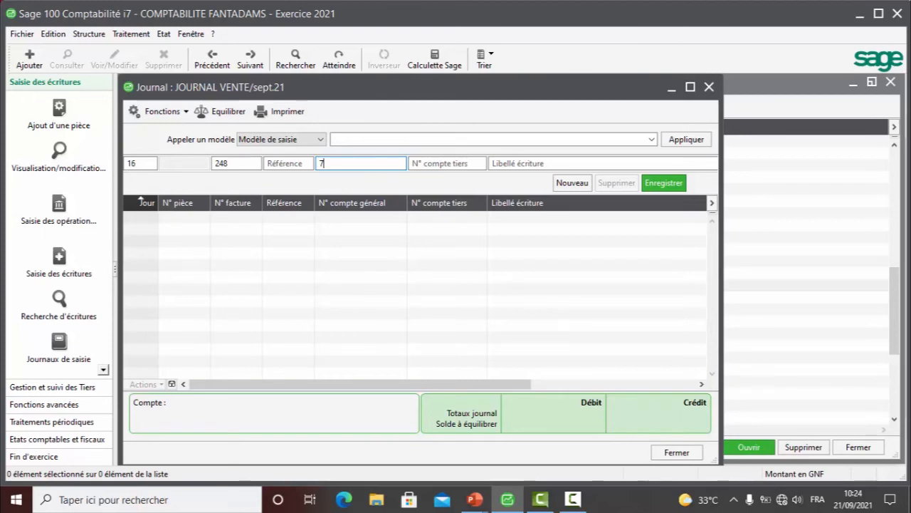
{"action": "key", "text": "BackSpace"}
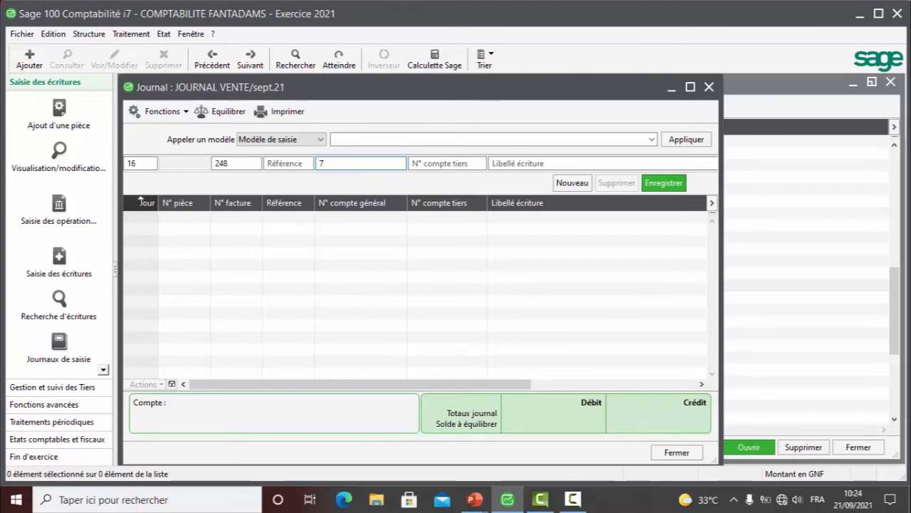
{"action": "key", "text": "Tab"}
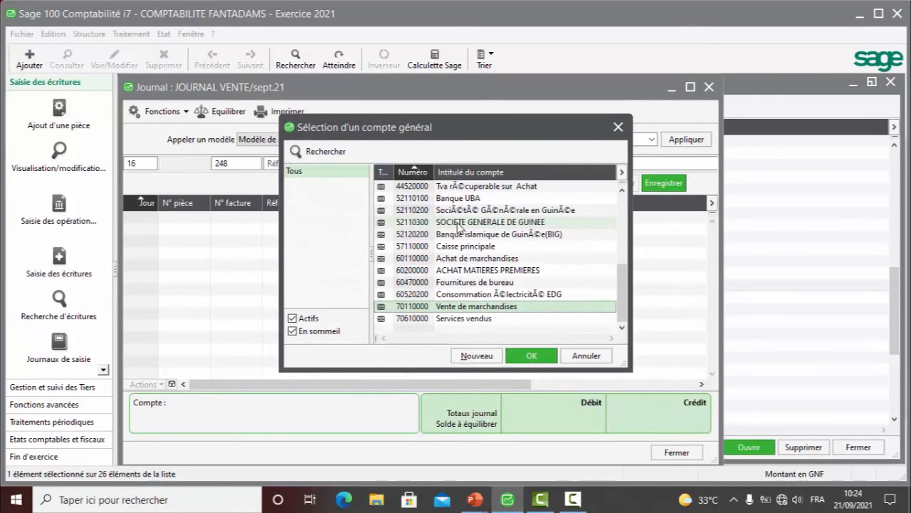
{"action": "double_click", "coordinate": [486, 307]}
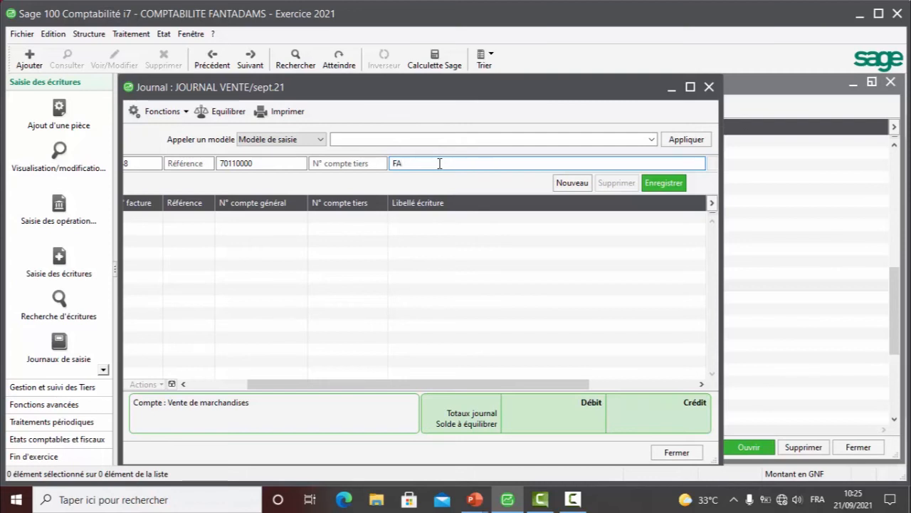
- Enter FACTURE N°248 EASY BUSINESS as the label of the sales entry line
{"action": "type", "text": "TURE N°"}
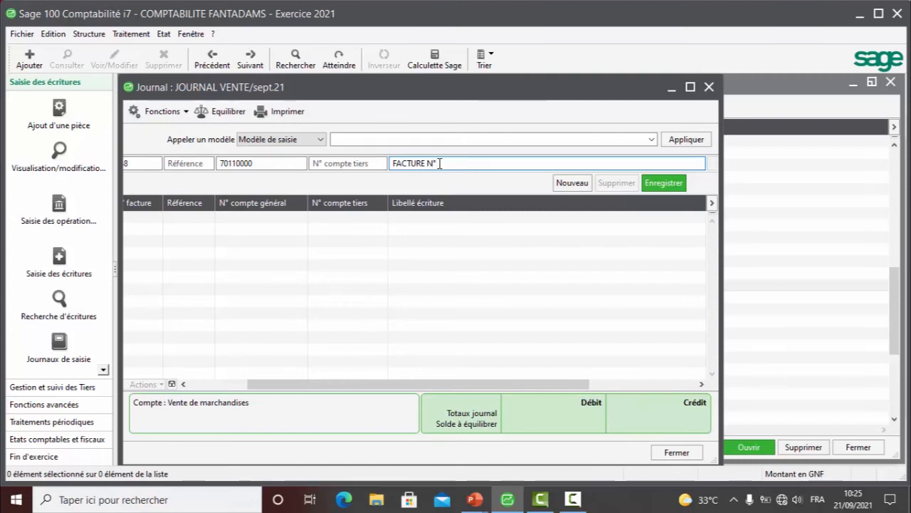
{"action": "type", "text": "148"}
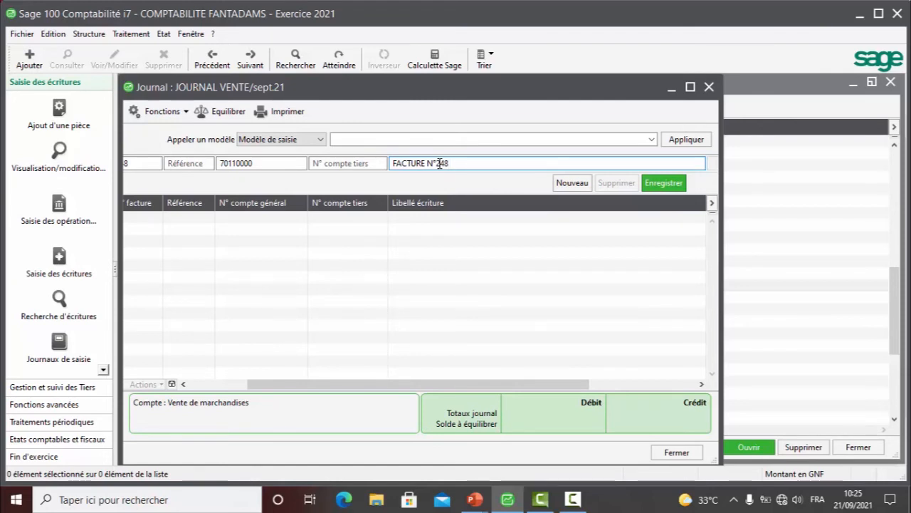
{"action": "type", "text": " EASY BUSIN"}
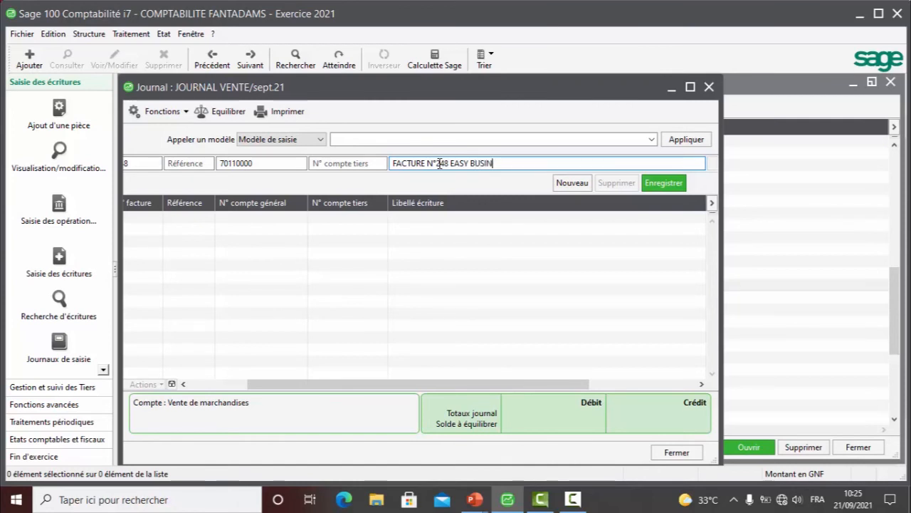
{"action": "type", "text": "ESS"}
- Maximize the journal window, enter a credit of 21000000 on the sales line and record it
{"action": "left_click", "coordinate": [688, 86]}
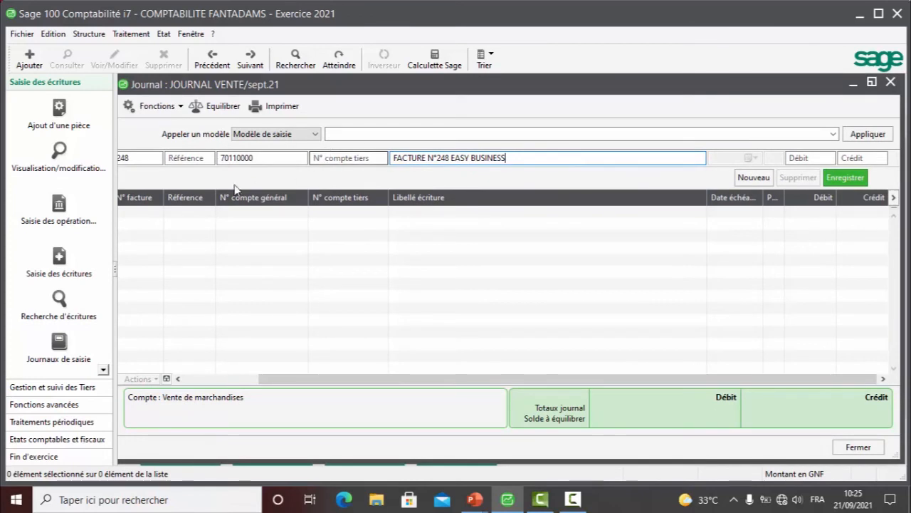
{"action": "left_click", "coordinate": [857, 158]}
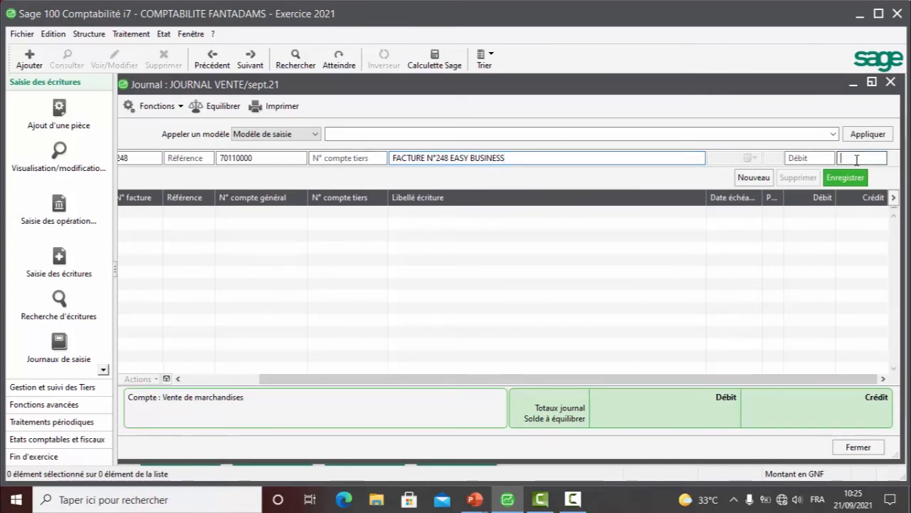
{"action": "type", "text": "2"}
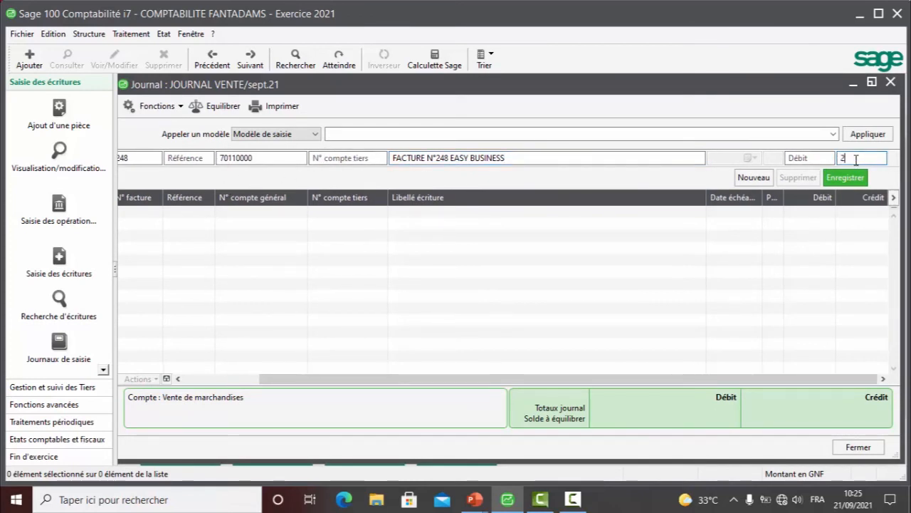
{"action": "type", "text": "1000"}
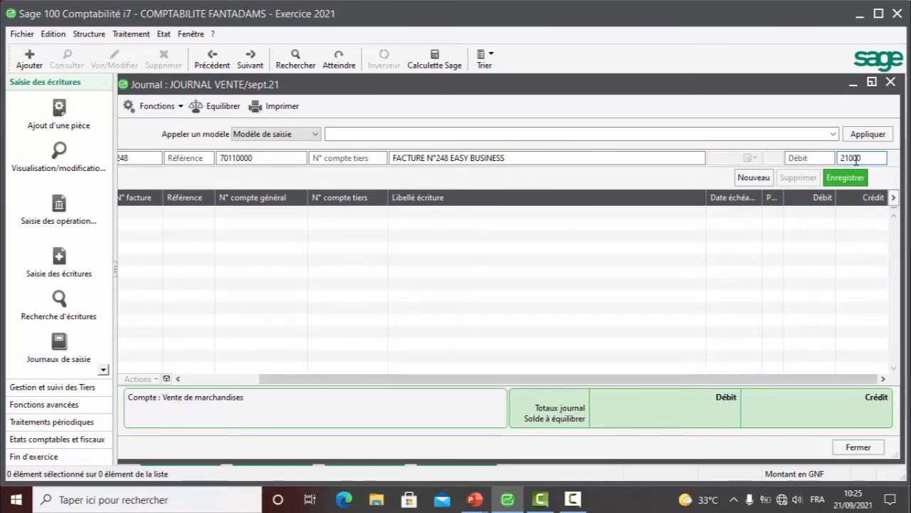
{"action": "type", "text": "000"}
{"action": "key", "text": "Return"}
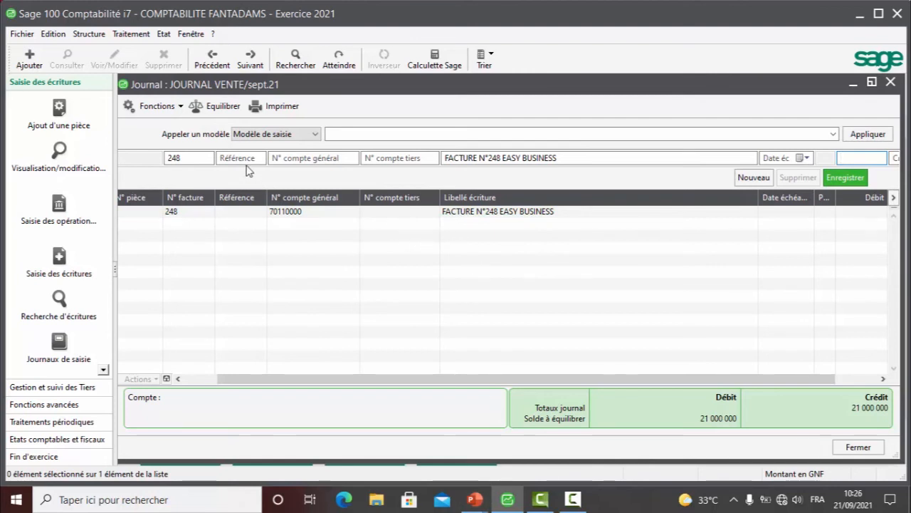
- Set the next line's general account to 44310000 Tva facturé sur la vente, restore the journal window's size and go to the proposed credit amount
{"action": "left_click", "coordinate": [302, 157]}
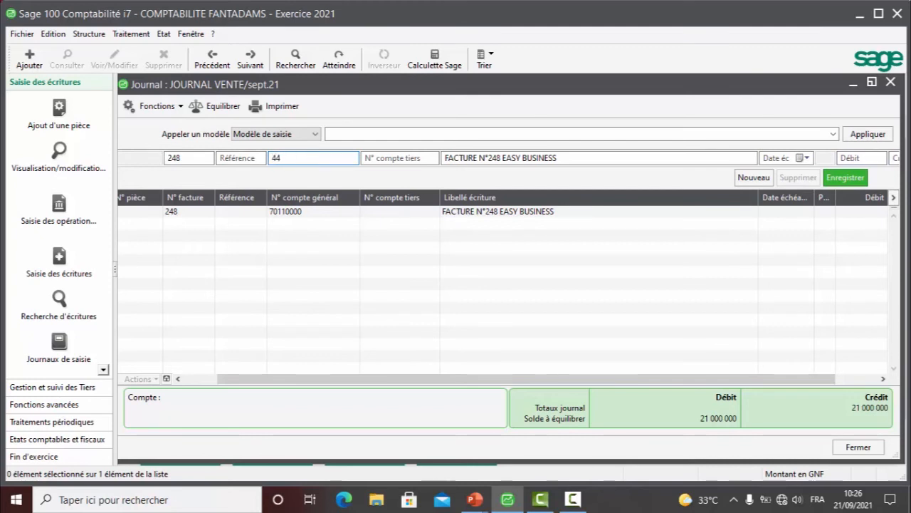
{"action": "key", "text": "Tab"}
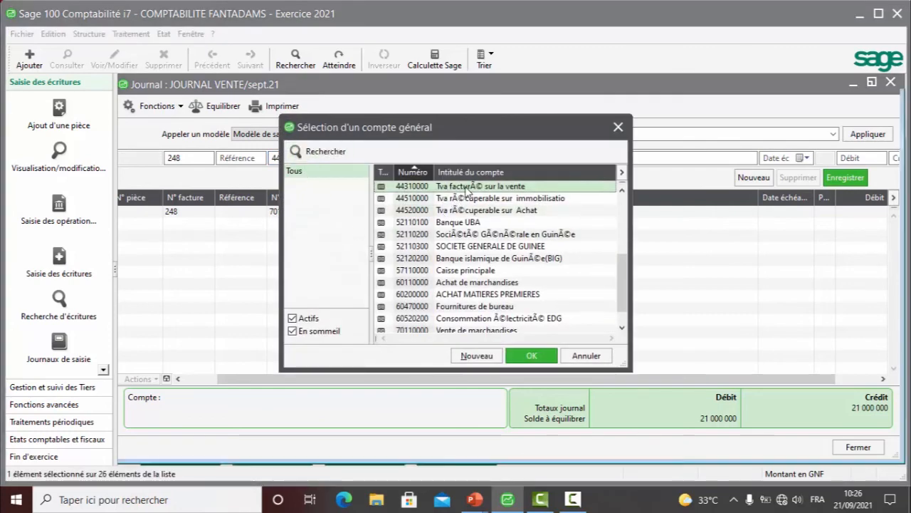
{"action": "double_click", "coordinate": [466, 187]}
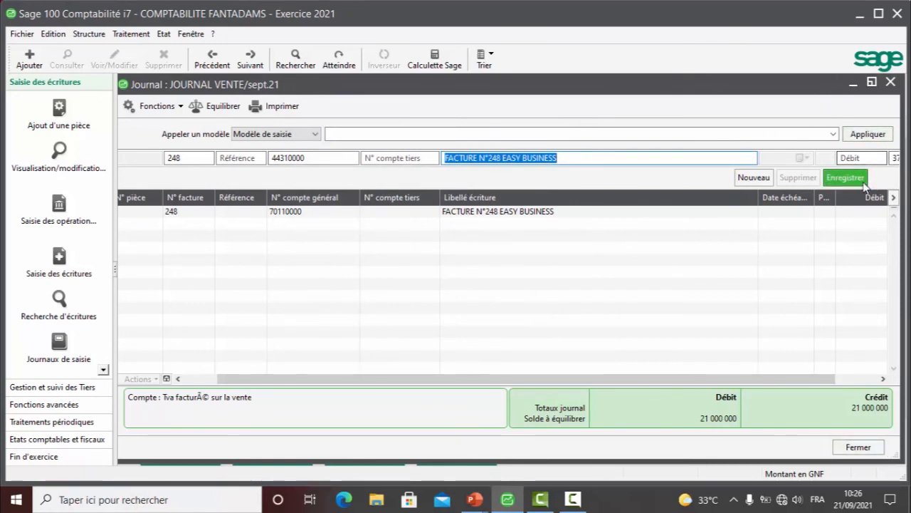
{"action": "double_click", "coordinate": [659, 90]}
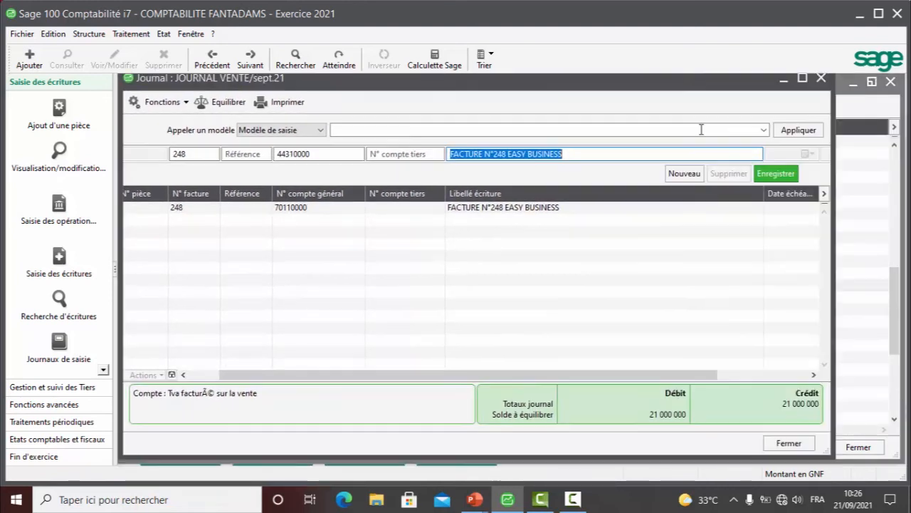
{"action": "key", "text": "Tab"}
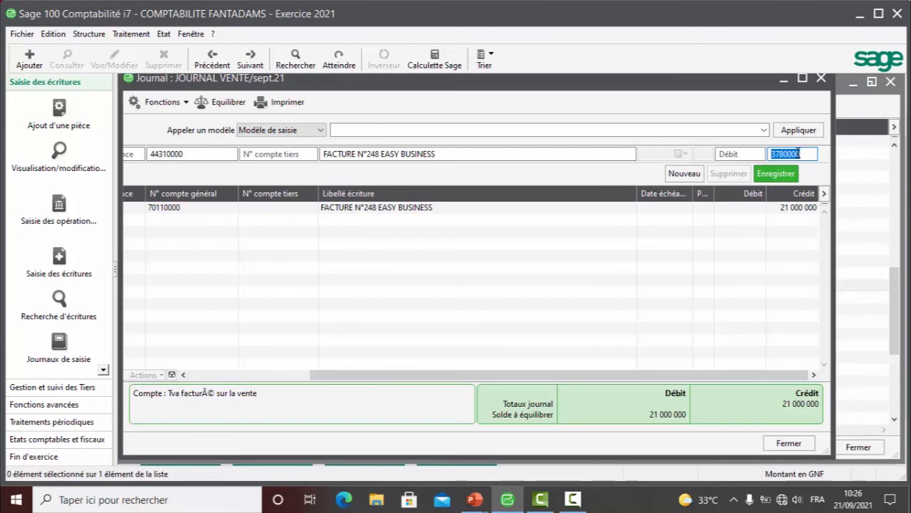
- Examine the TFV tax record in the tax rates list for its rate and linked general accounts, and close both windows
{"action": "left_click", "coordinate": [97, 39]}
{"action": "left_click", "coordinate": [118, 131]}
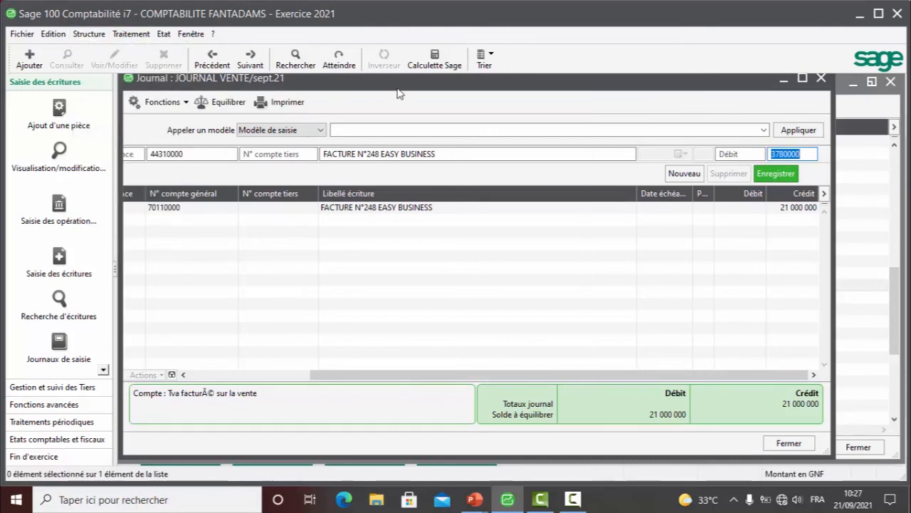
{"action": "left_click_drag", "start_coordinate": [397, 91], "coordinate": [445, 241]}
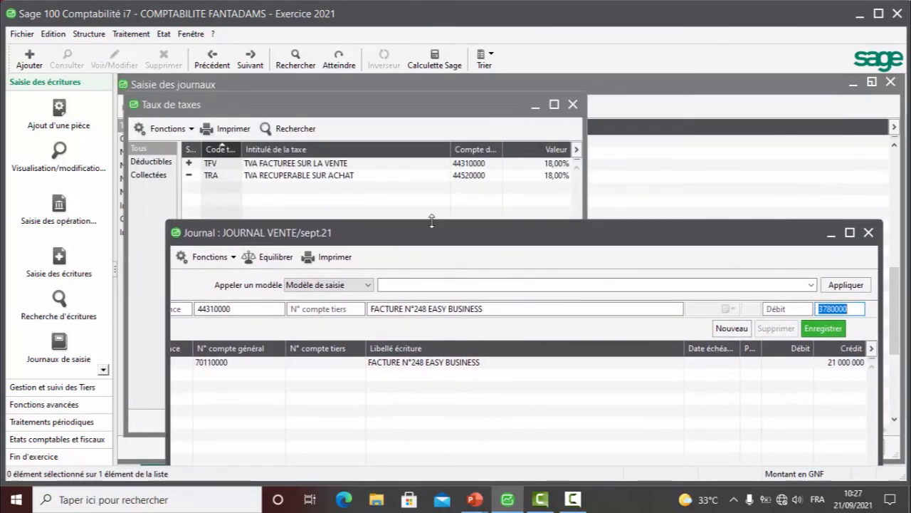
{"action": "double_click", "coordinate": [324, 169]}
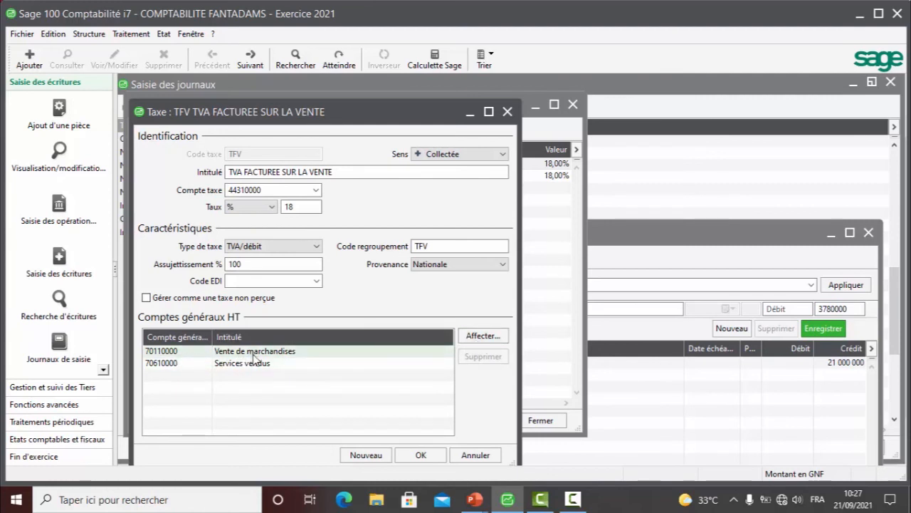
{"action": "left_click", "coordinate": [508, 112]}
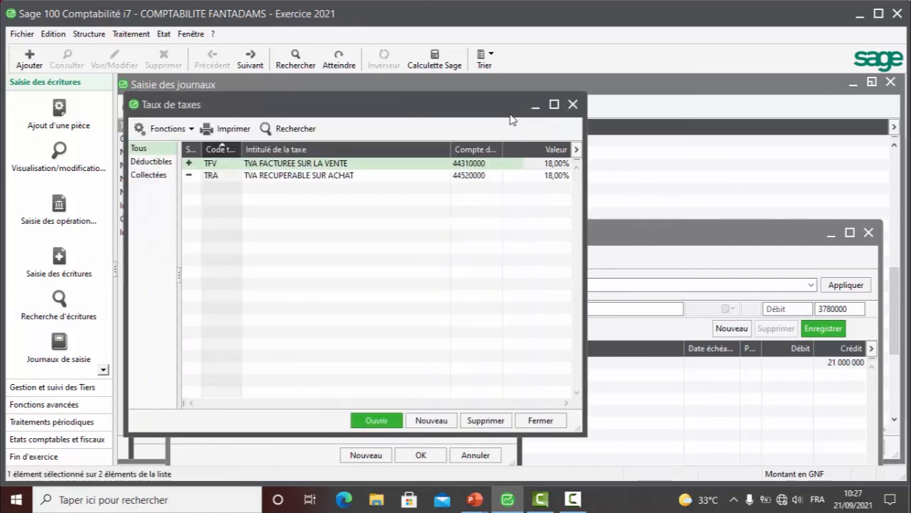
{"action": "left_click", "coordinate": [573, 105]}
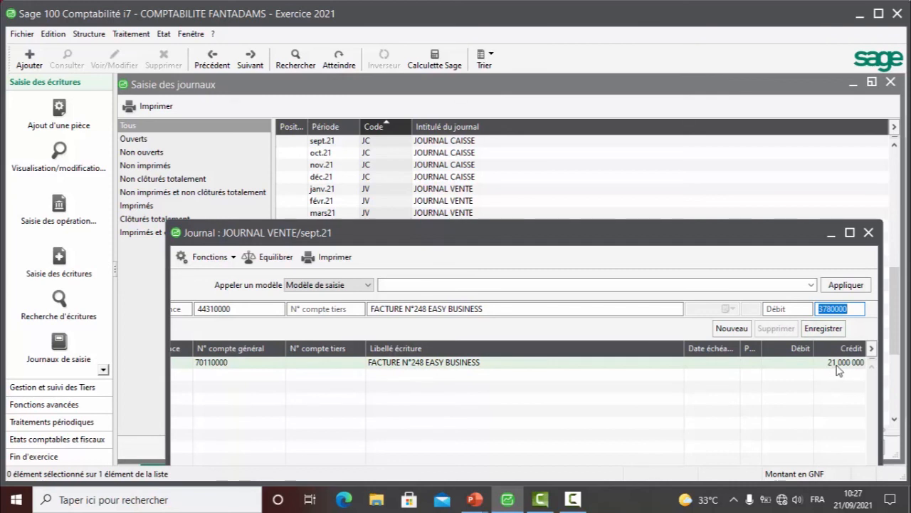
- Record the VAT line on account 44310000 with its credit of 3780000
{"action": "left_click", "coordinate": [852, 309]}
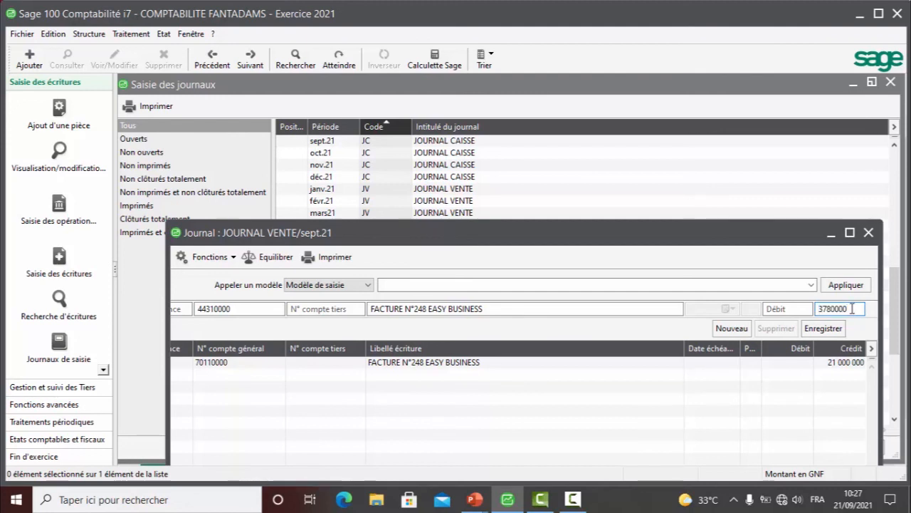
{"action": "left_click", "coordinate": [823, 329]}
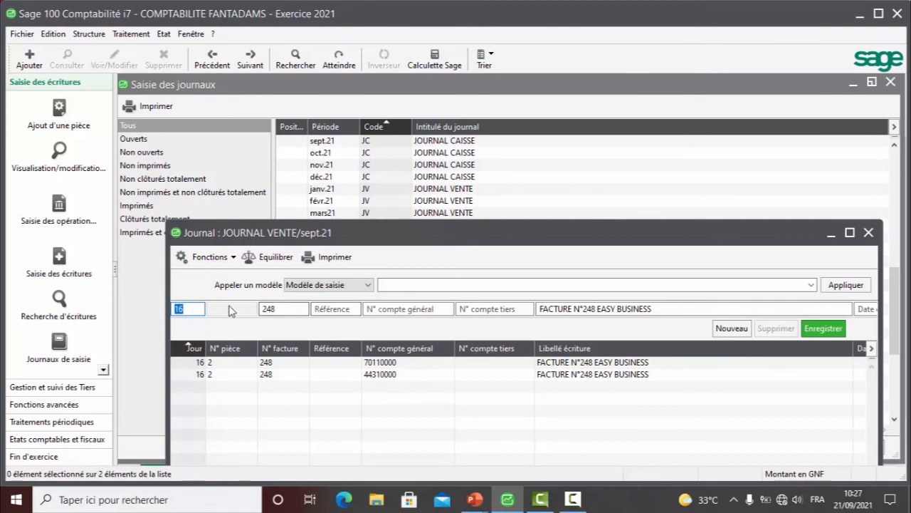
- Fill the next line with general account 41110000, third-party account CLEASY, due date 160921 and a 24780000 debit, in the maximized journal window
{"action": "left_click", "coordinate": [382, 310]}
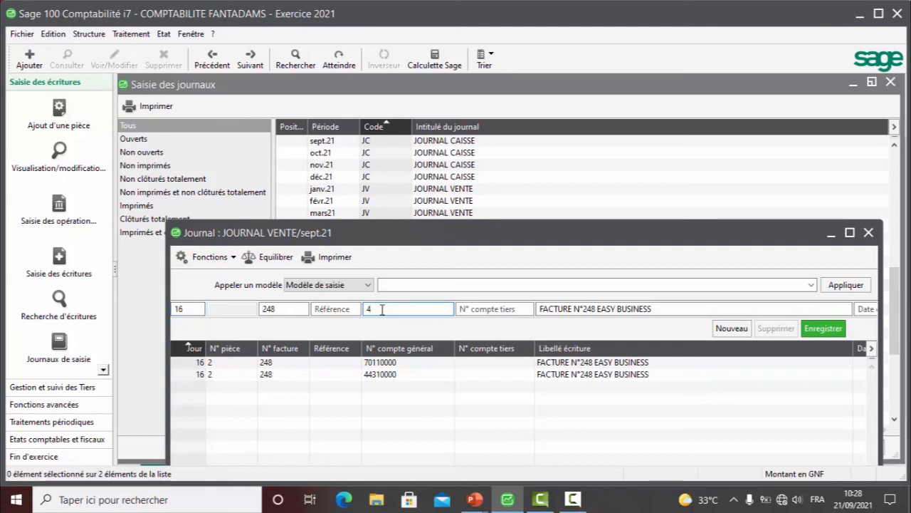
{"action": "type", "text": "41110000"}
{"action": "key", "text": "Tab"}
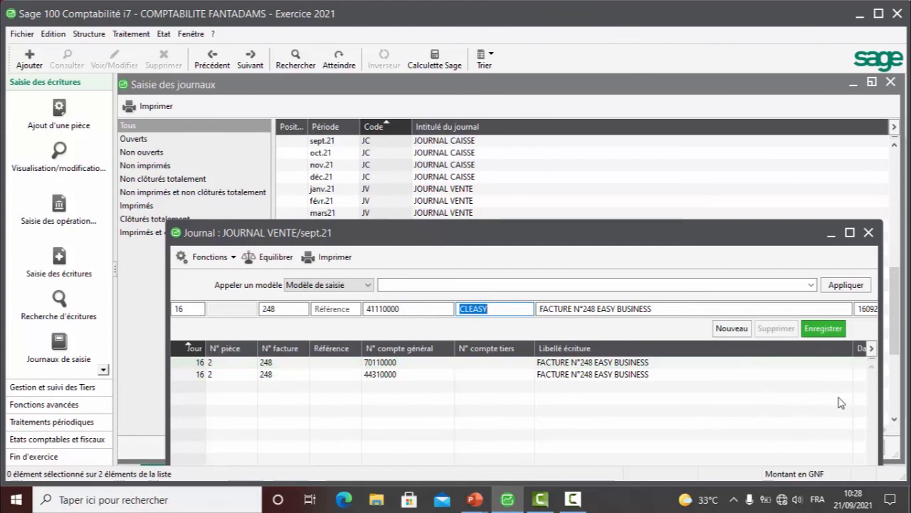
{"action": "left_click_drag", "start_coordinate": [728, 237], "coordinate": [685, 231]}
{"action": "left_click", "coordinate": [807, 227]}
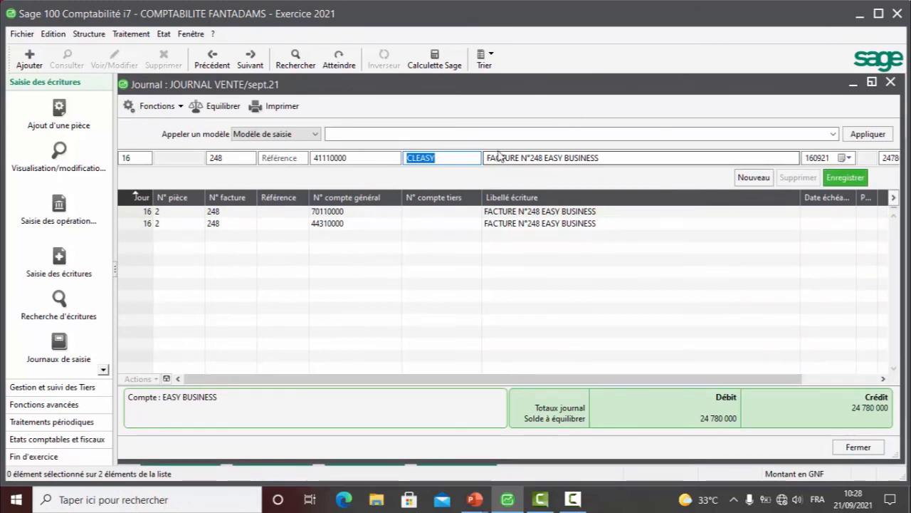
{"action": "left_click", "coordinate": [442, 157]}
{"action": "key", "text": "Tab"}
{"action": "key", "text": "Tab"}
{"action": "key", "text": "Tab"}
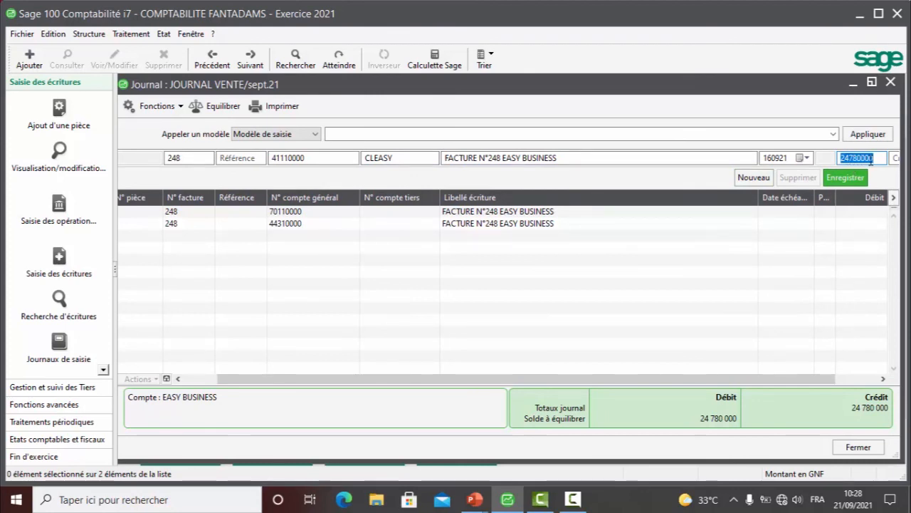
- Compare the customer line with the invoice entry on the PowerPoint slide, return to Sage 100 Comptabilité and record the line
{"action": "left_click", "coordinate": [475, 500]}
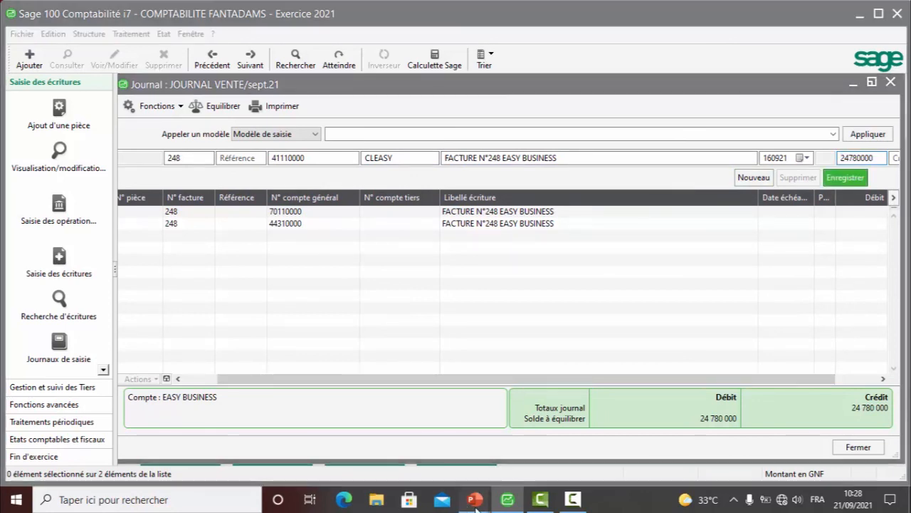
{"action": "left_click", "coordinate": [547, 438]}
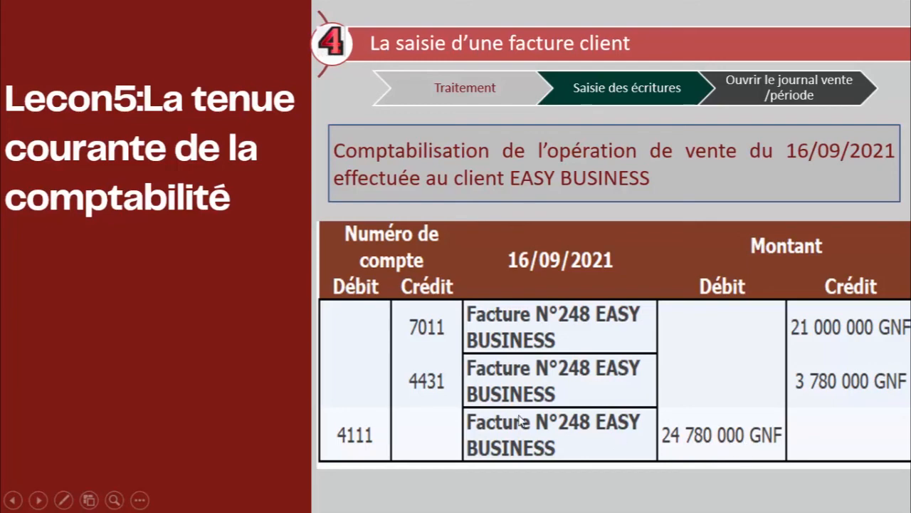
{"action": "key", "text": "super+d"}
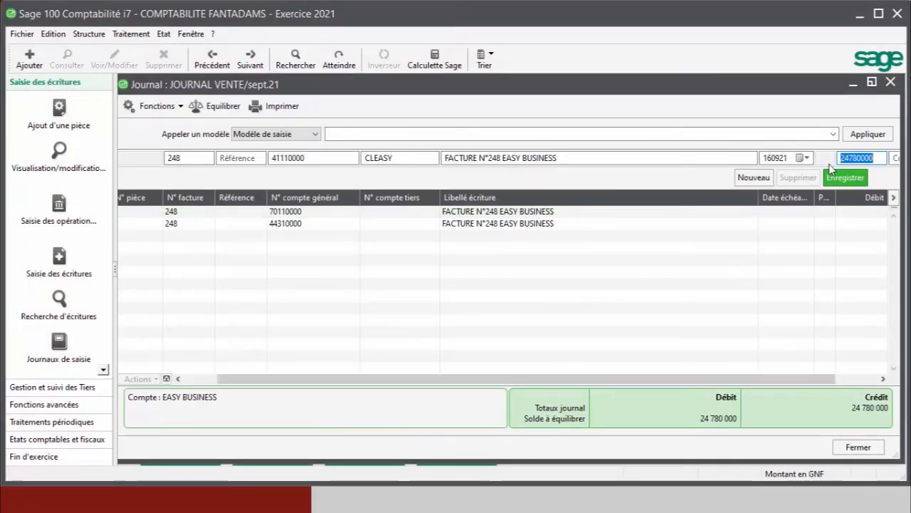
{"action": "left_click", "coordinate": [838, 180]}
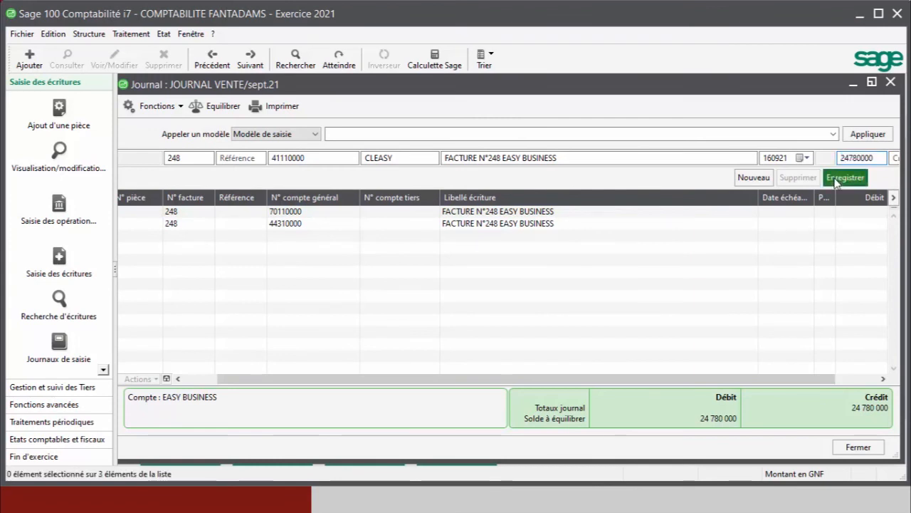